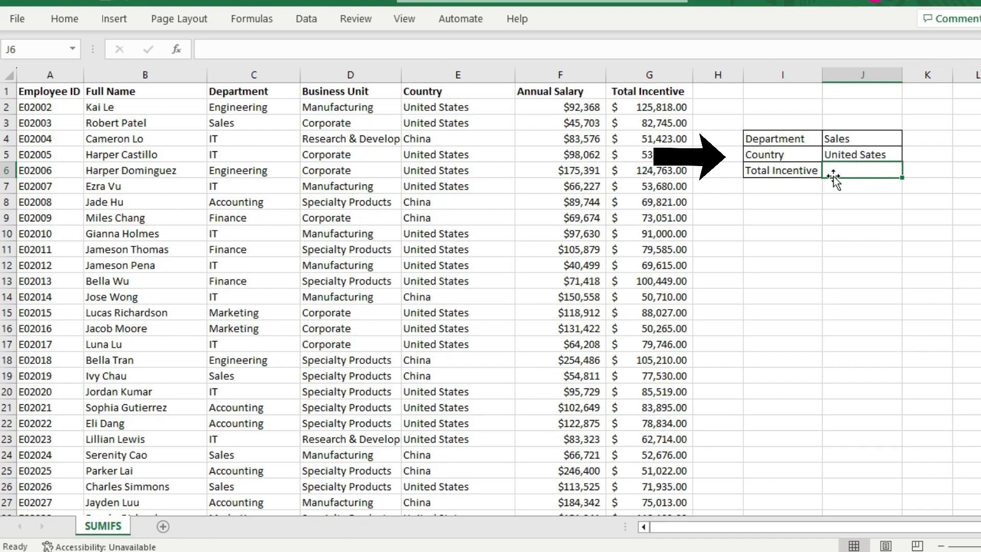
- Start a SUMIFS formula in J6 with the Total Incentive values G2:G1001 as the sum range
text(=sumifs()
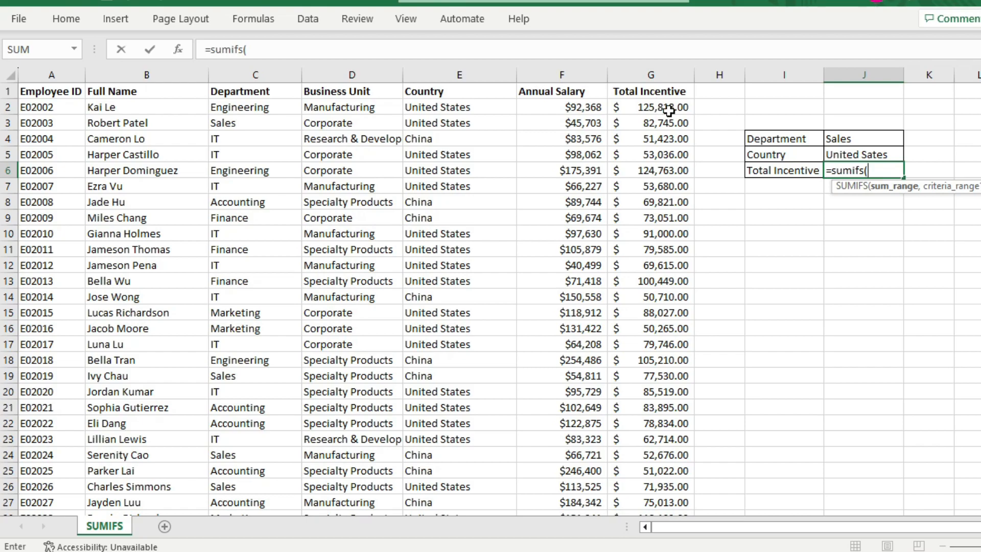
click(662, 108)
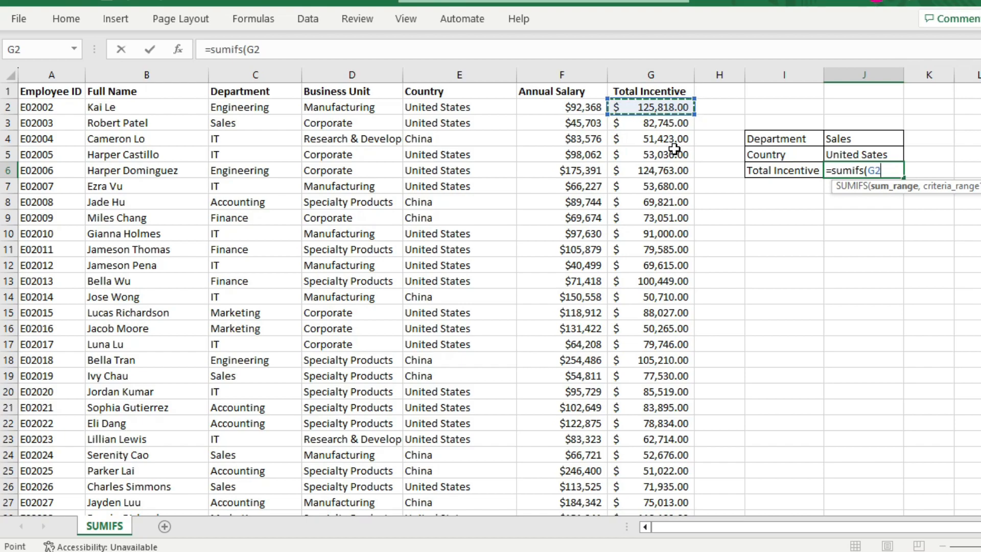
key(ctrl+shift+Down)
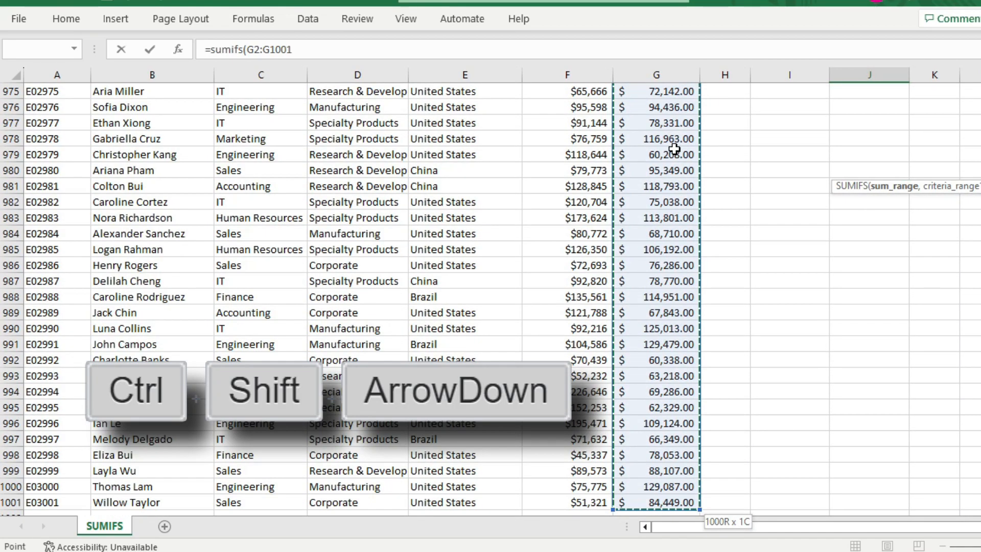
key(ctrl+BackSpace)
text(,)
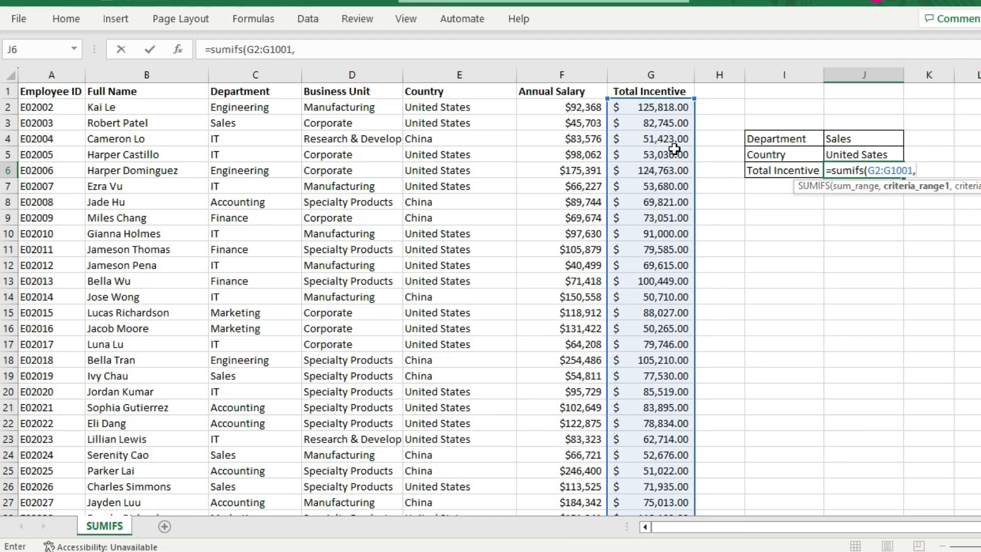
- Add the Department column C2:C1001 as the first criteria range, matched against the department in J4
click(253, 107)
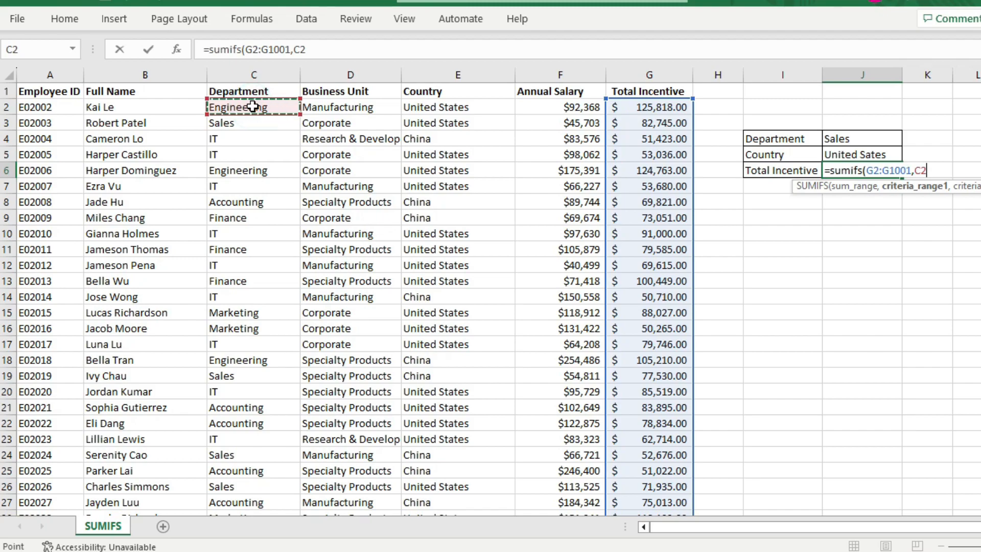
key(ctrl+shift+Down)
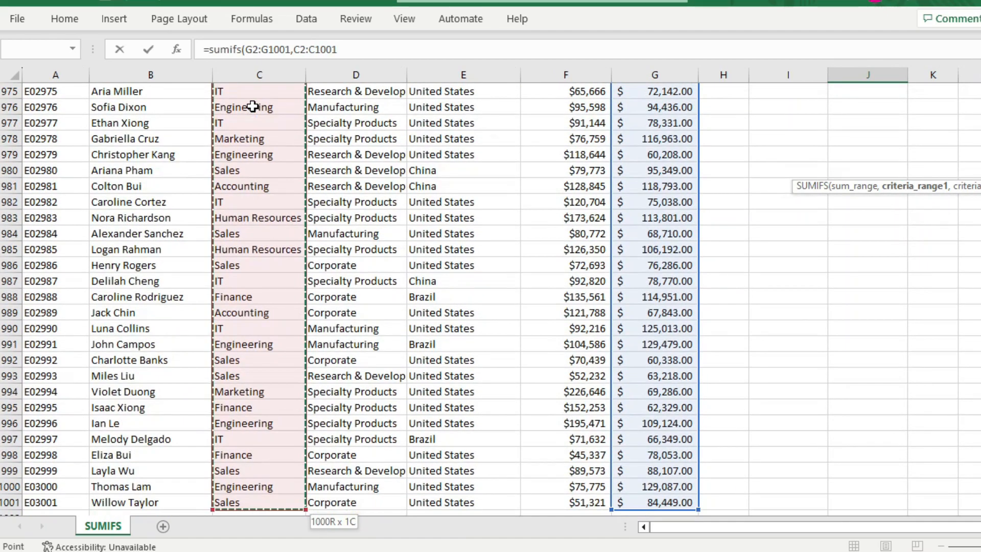
key(ctrl+BackSpace)
text(,)
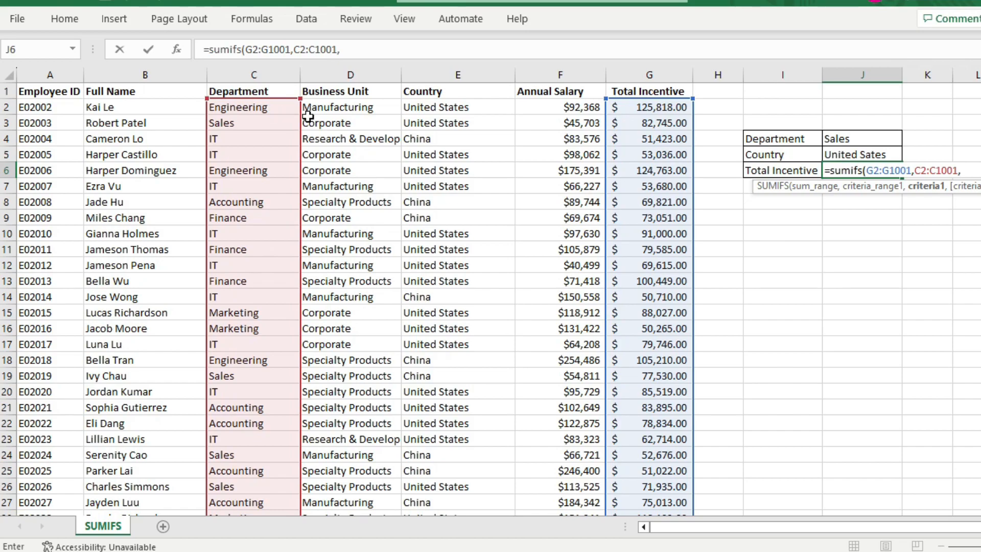
click(836, 138)
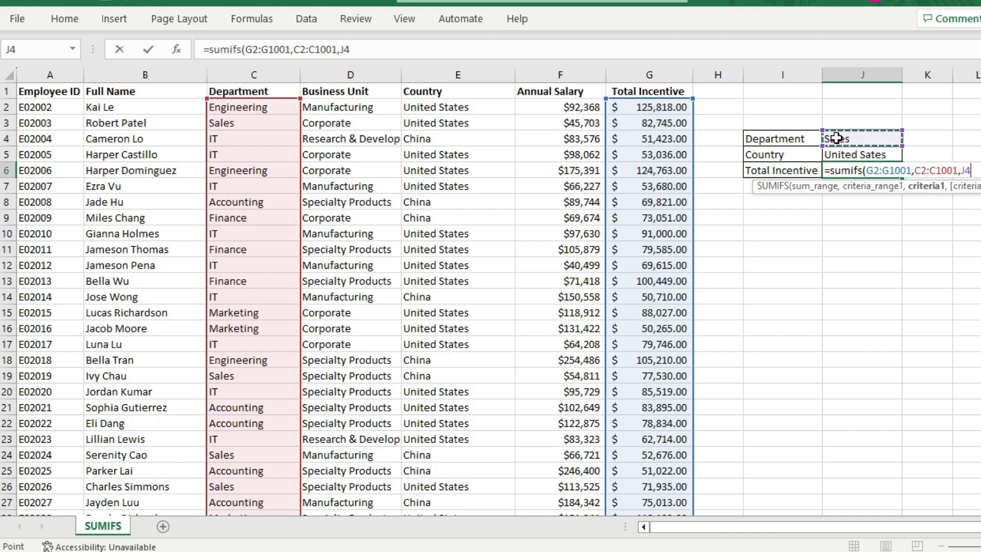
text(,)
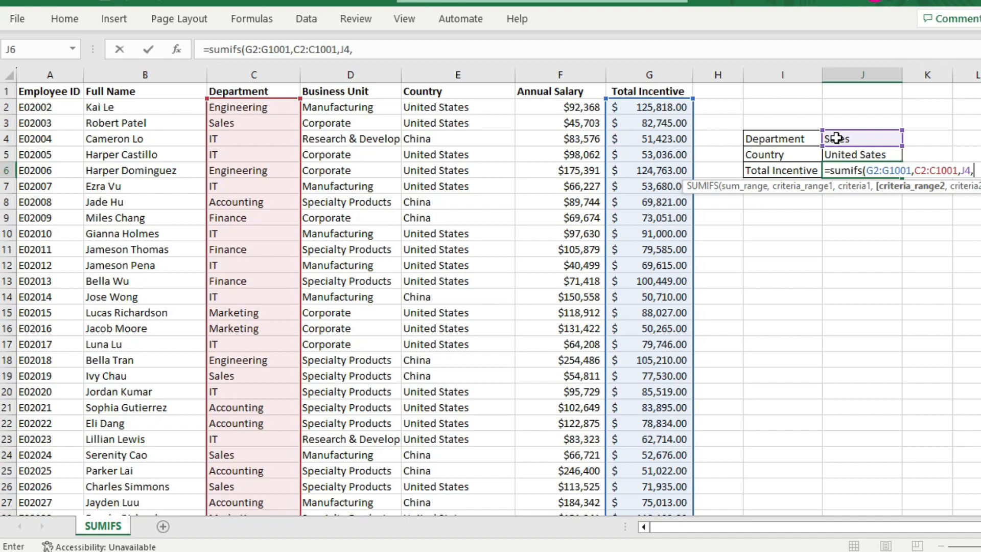
- Add the Country column E2:E1001 with J5 as the second criteria pair and complete the SUMIFS formula in J6
click(491, 107)
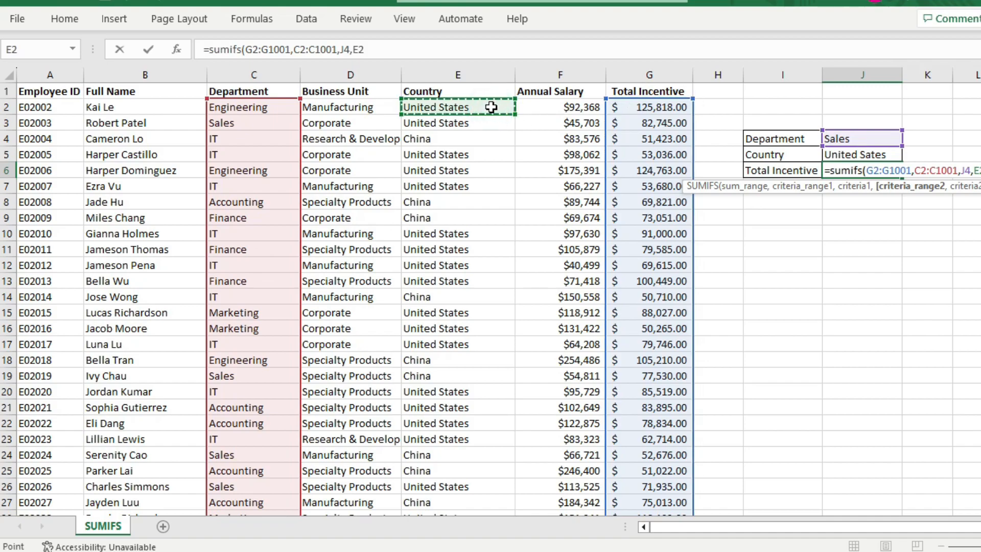
key(ctrl+shift+Down)
text(,)
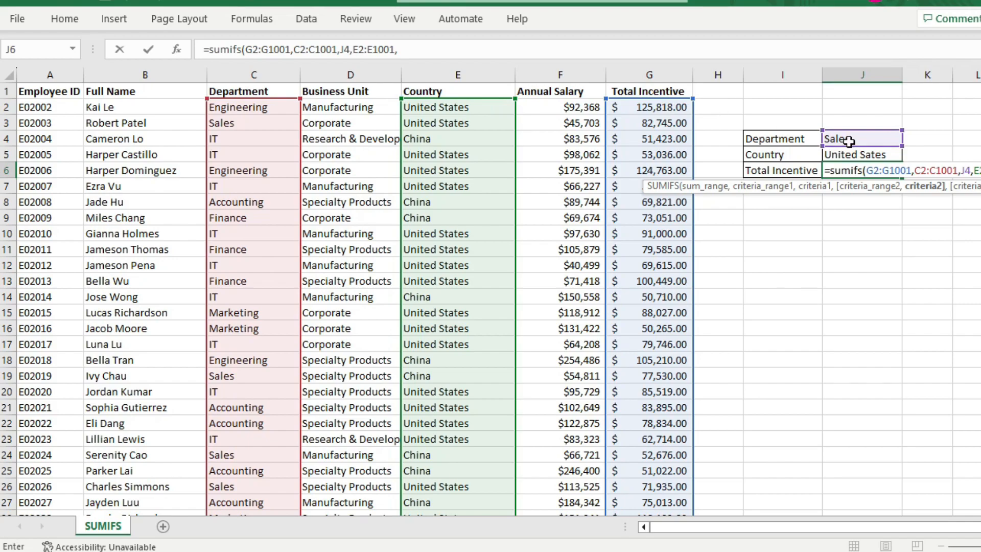
click(868, 154)
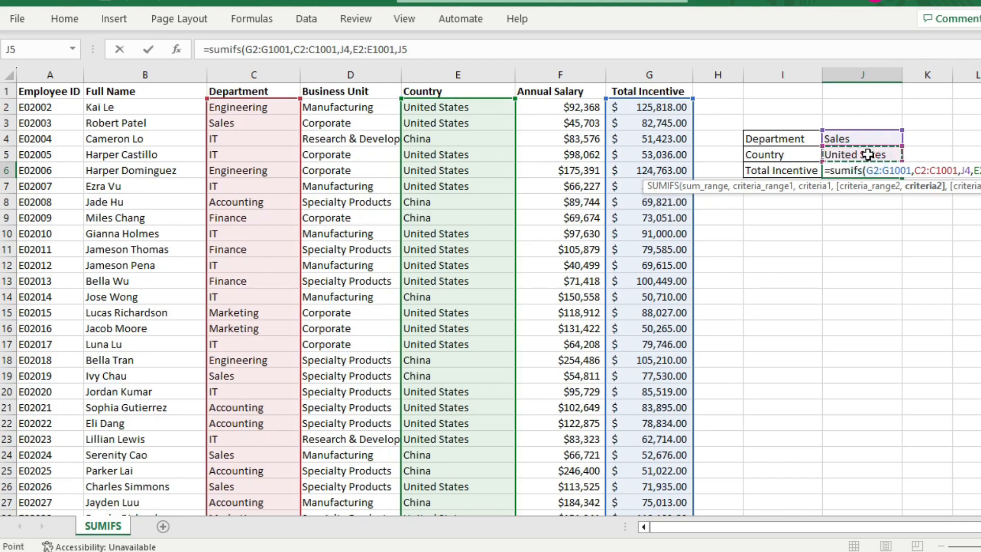
text())
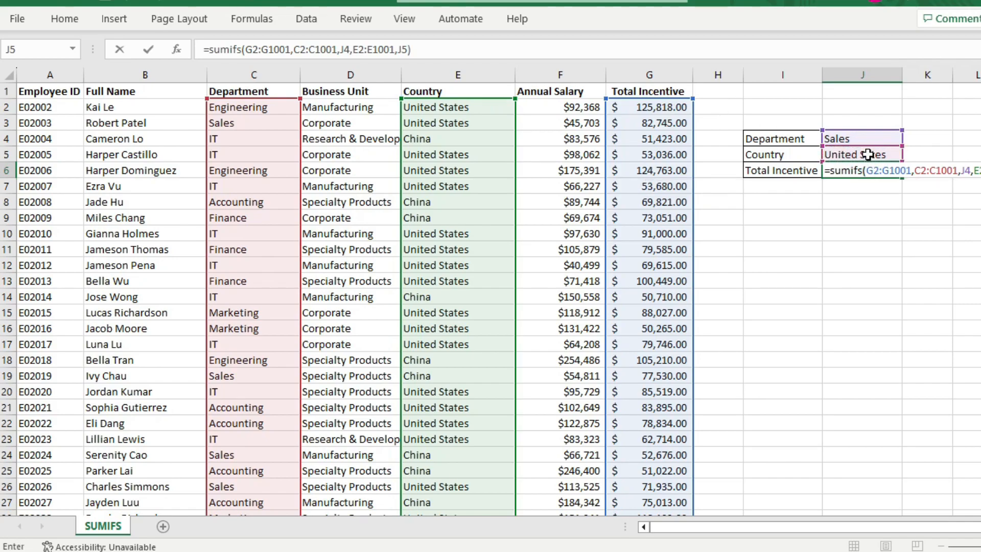
key(ctrl+Return)
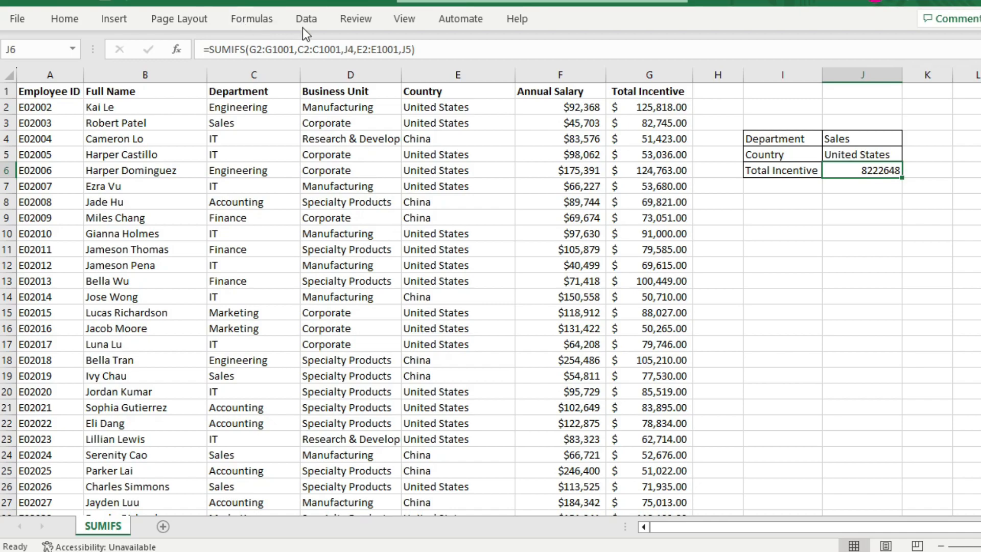
- Apply the Accounting dollar format to the Total Incentive result in J6
click(74, 19)
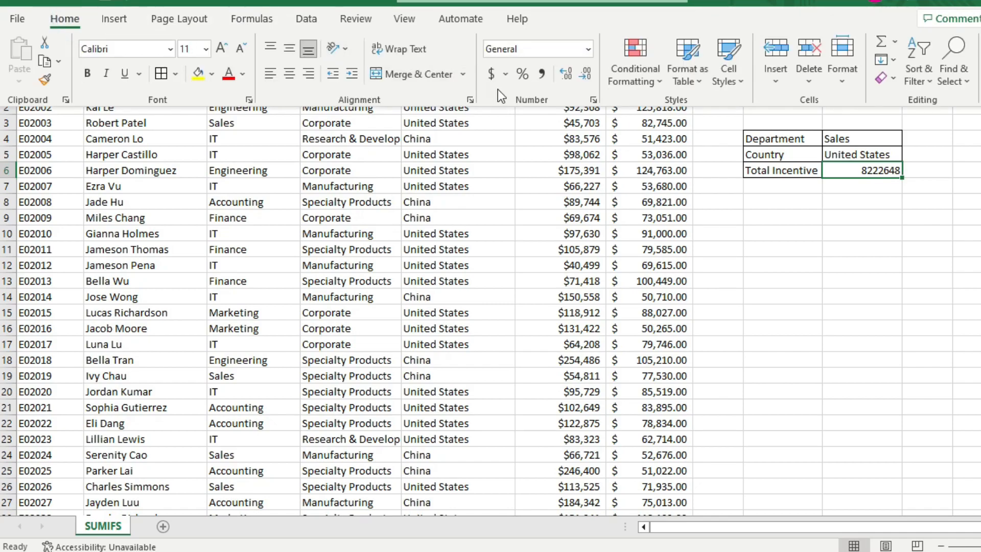
click(492, 73)
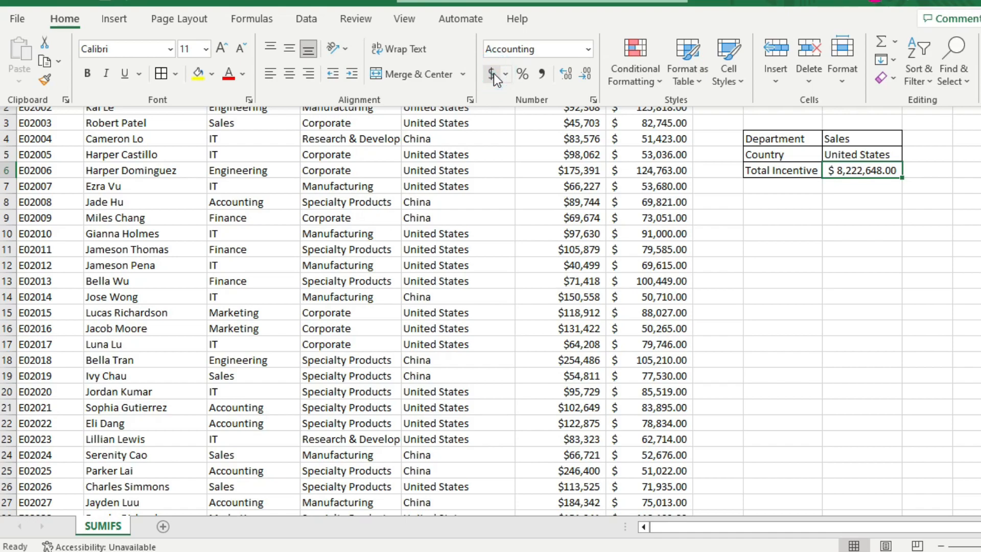
click(838, 197)
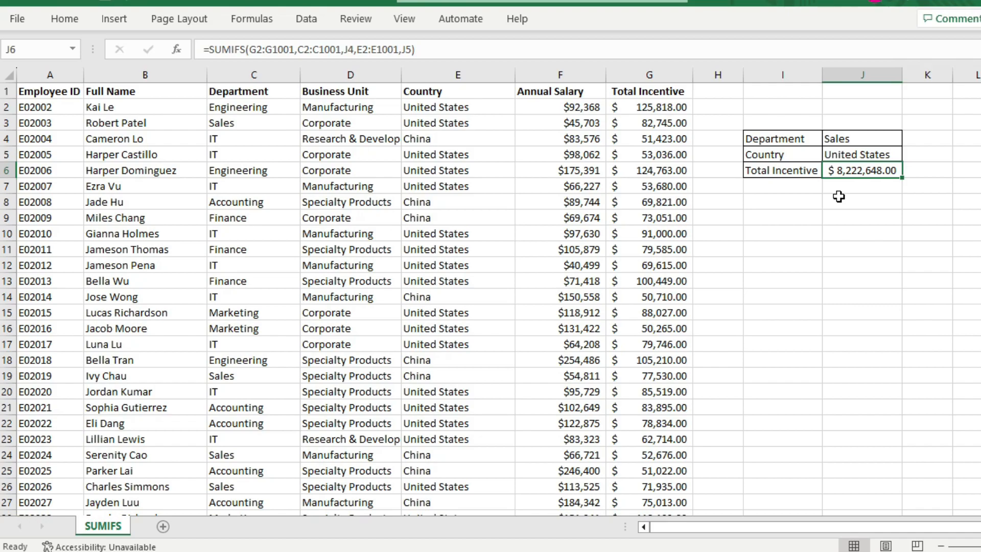
click(819, 203)
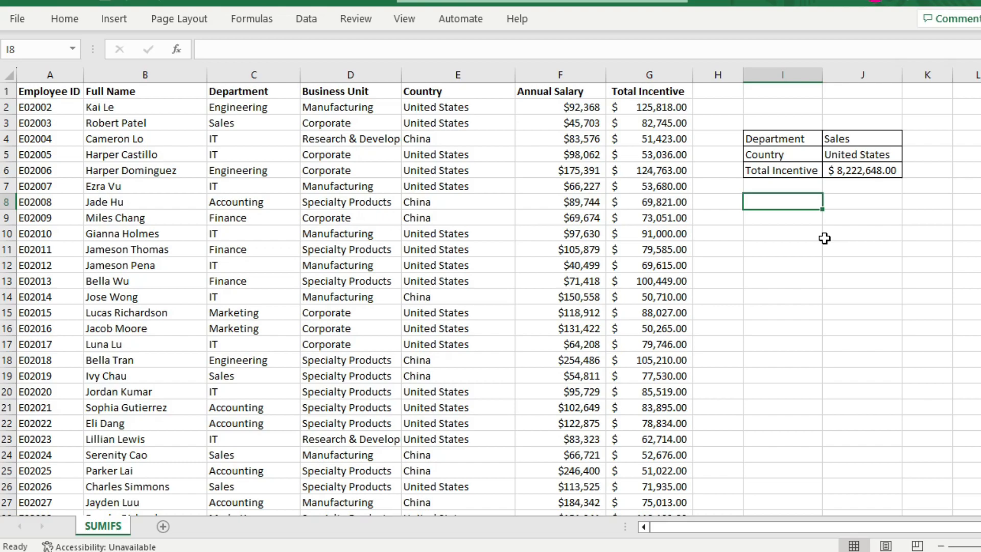
- Move the Total Incentive label and its formula from row 6 down to I7:J7
drag(751, 171, 849, 172)
key(ctrl+x)
click(771, 188)
key(ctrl+v)
- Add a third criterion in row 6, labelled "Business Unit" in I6 with the value "Manufactring" in J6
click(793, 170)
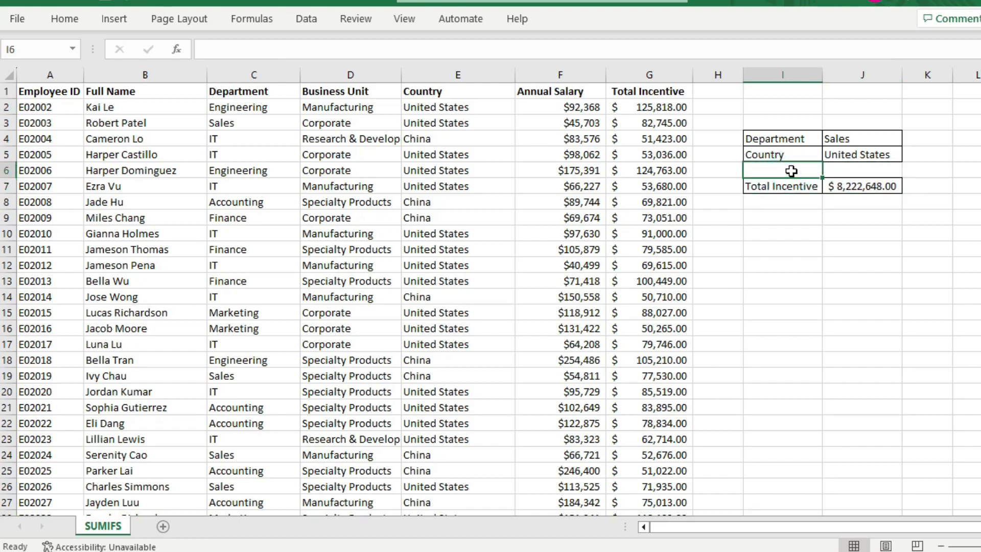
text(Business Unit)
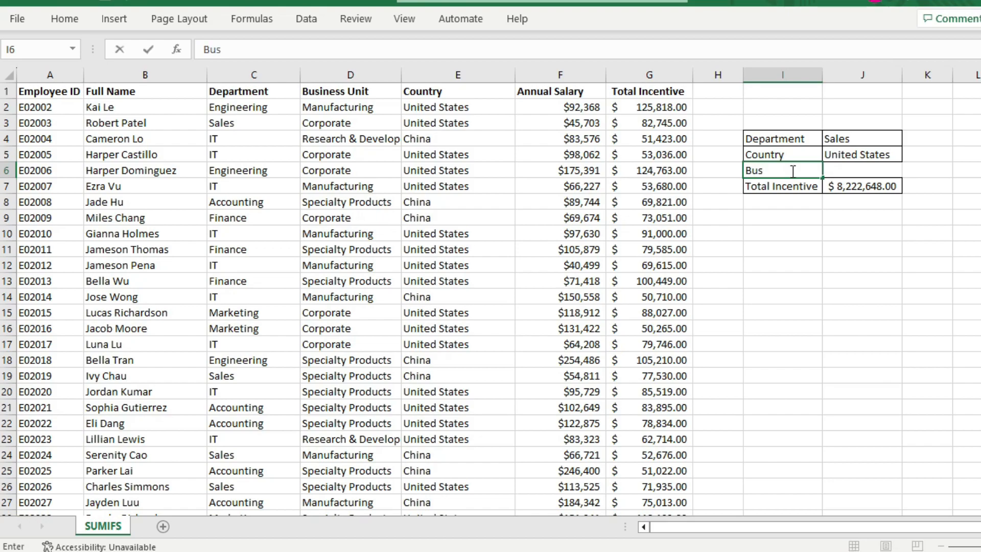
click(920, 248)
click(865, 172)
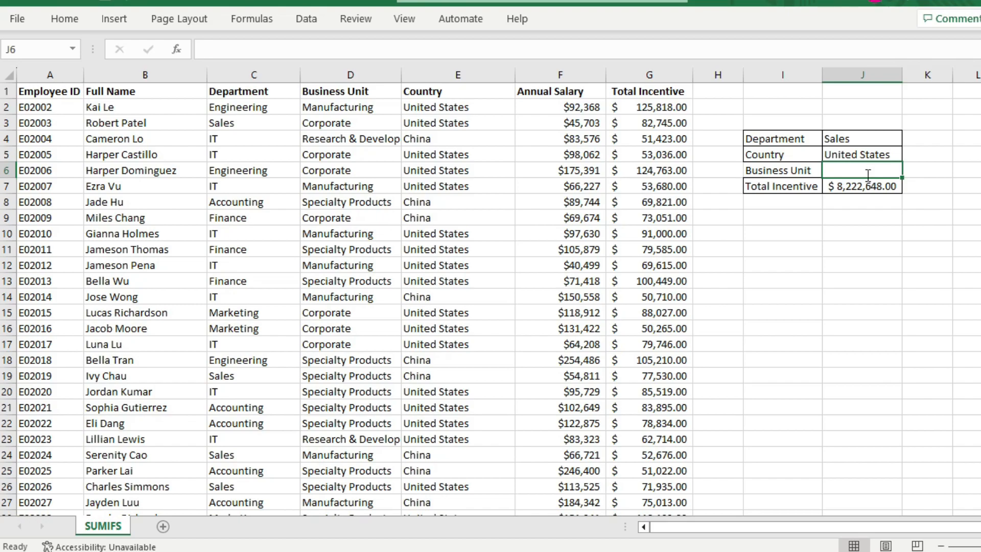
text(Manufactring)
click(922, 250)
- Extend the SUMIFS formula in J7 with the Business Unit range D2:D1001 and J6 as its third criteria pair
click(879, 195)
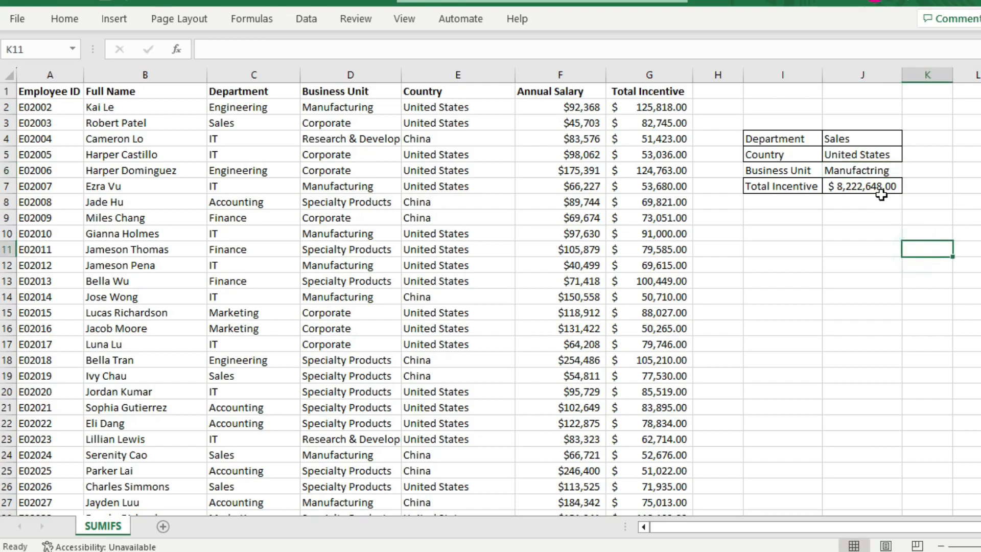
double_click(878, 187)
key(End)
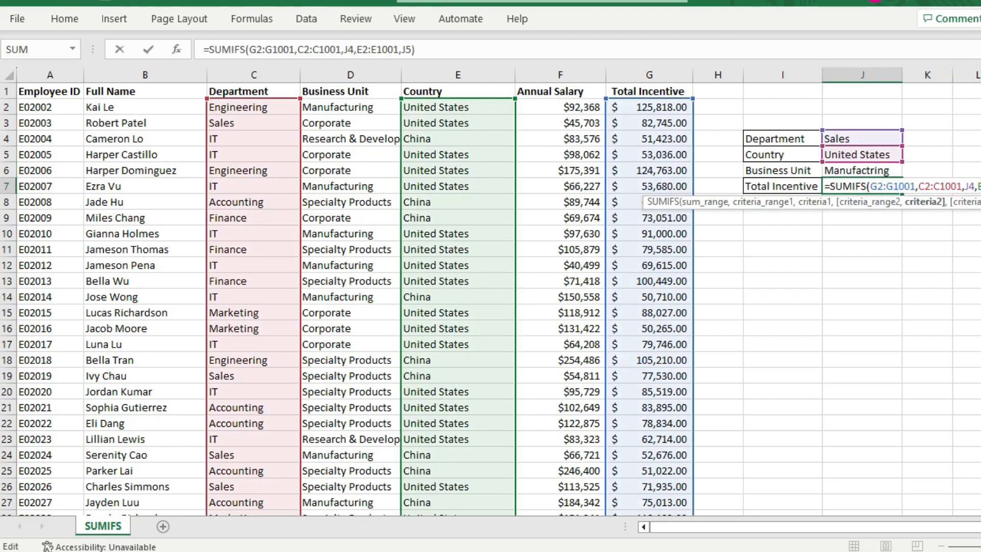
text(,)
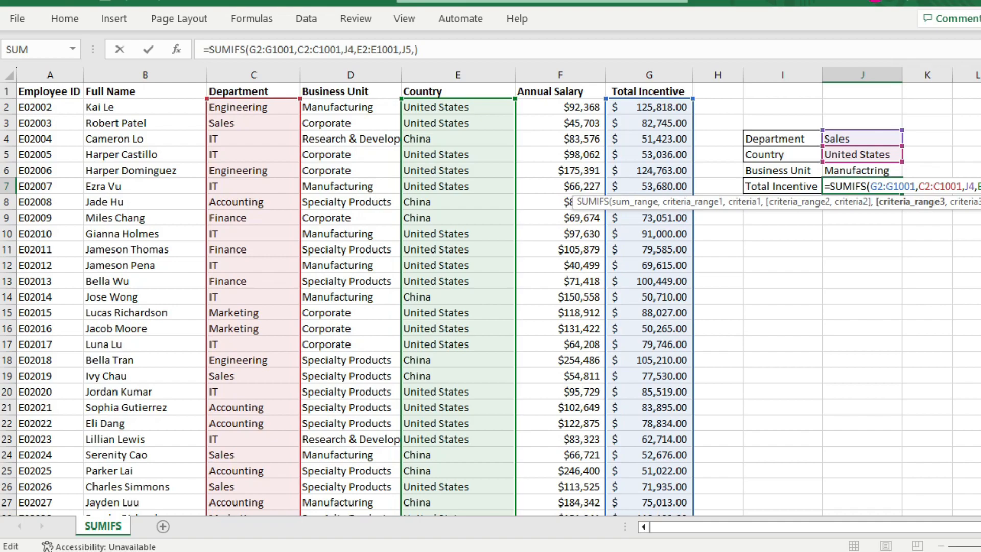
click(367, 103)
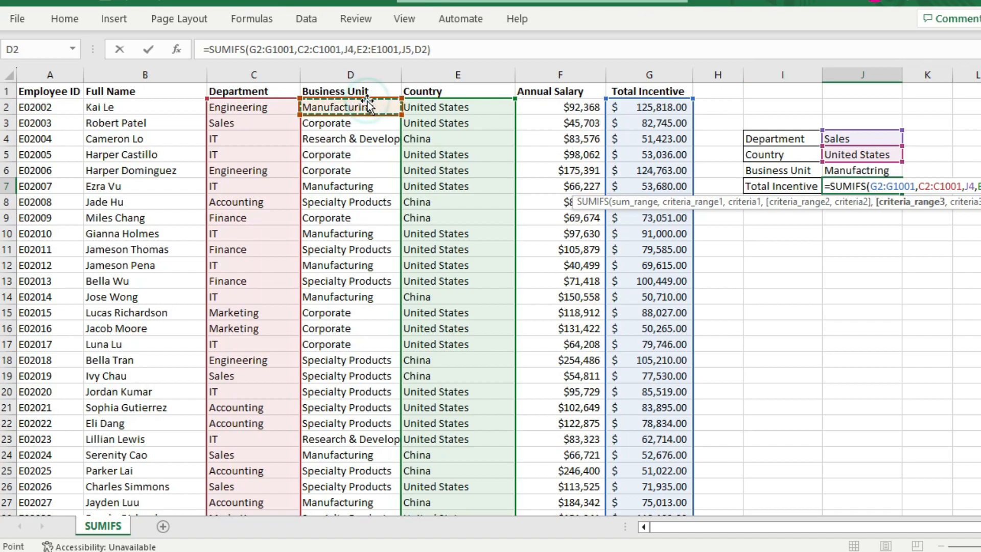
key(ctrl+shift+Down)
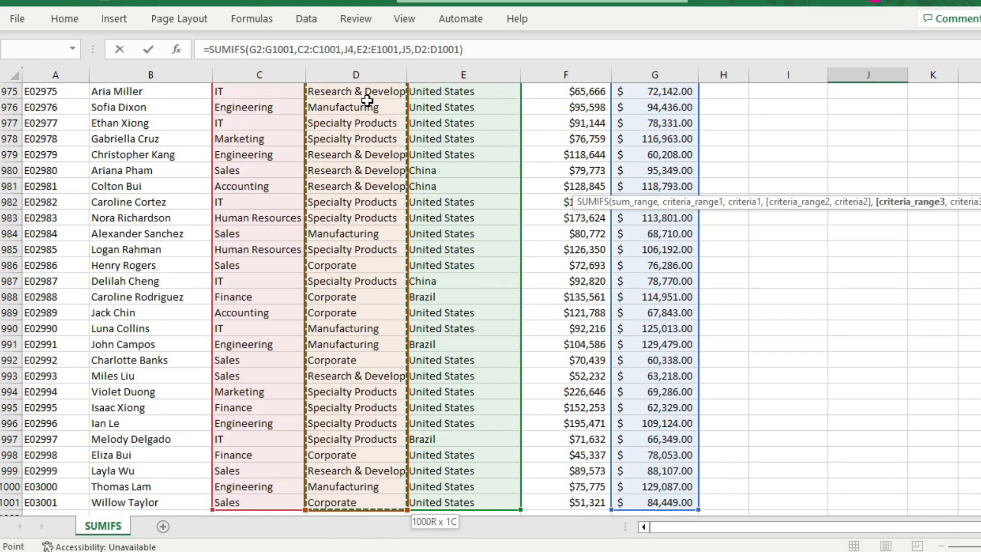
key(ctrl+BackSpace)
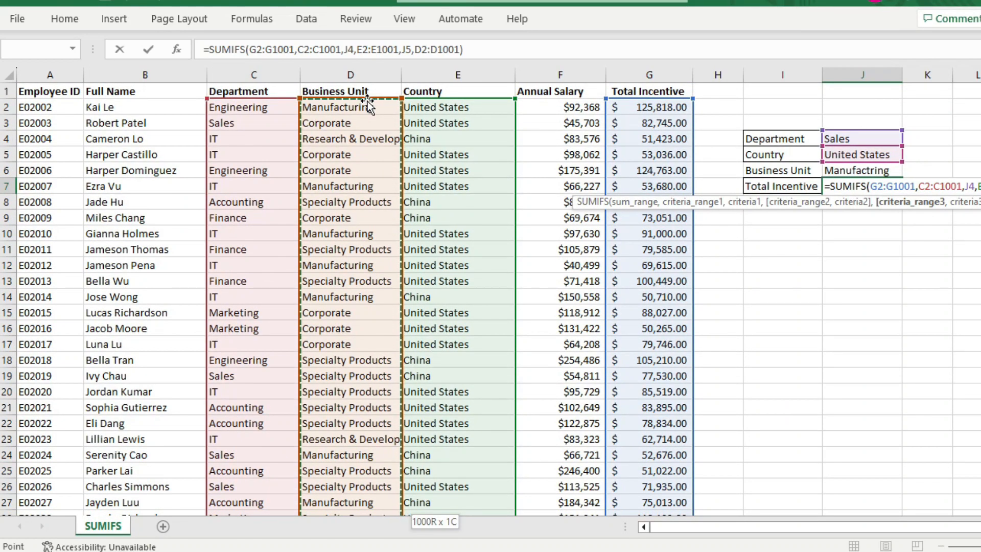
text(,)
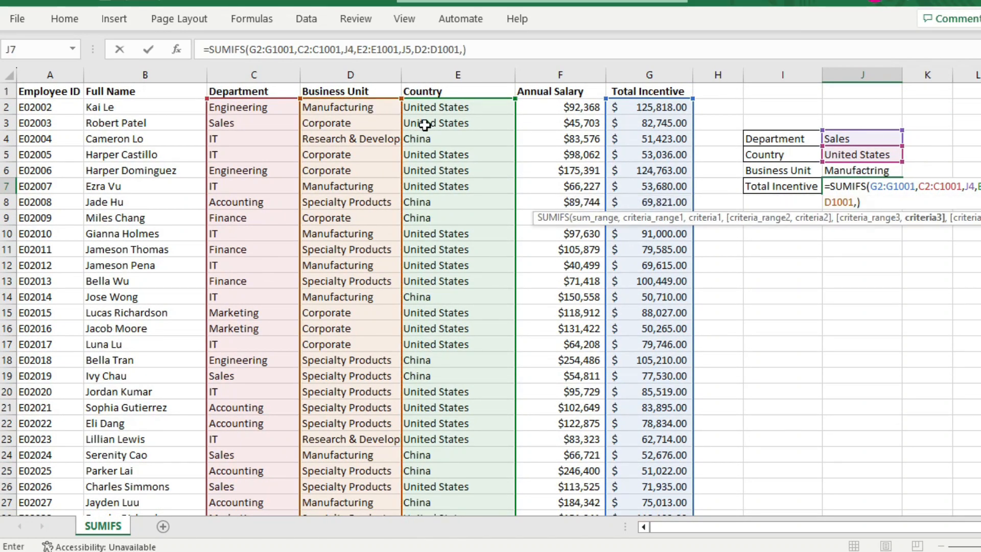
click(838, 173)
click(883, 186)
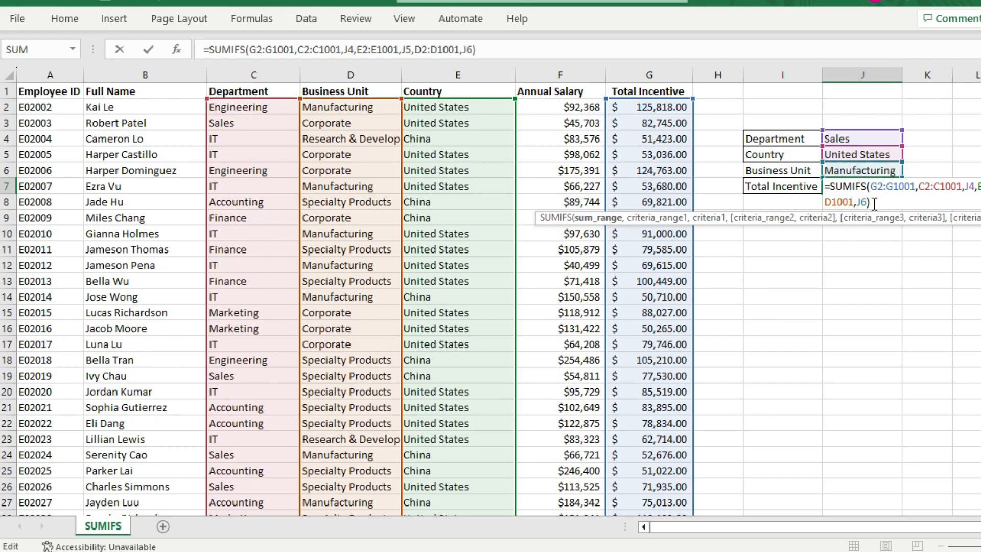
key(Return)
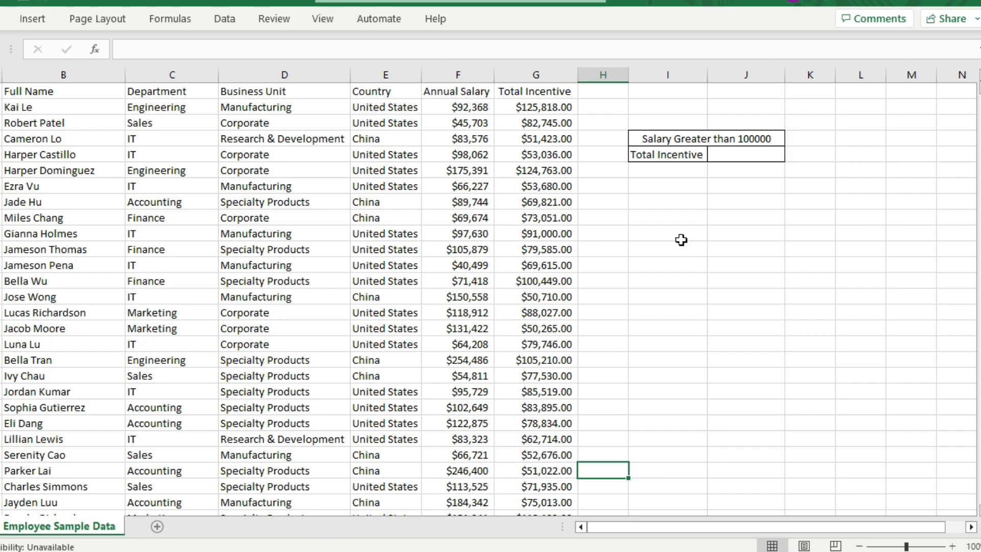
- Start a SUMIFS formula in J5 with the Total Incentive values G2:G1001 as the sum range
click(722, 156)
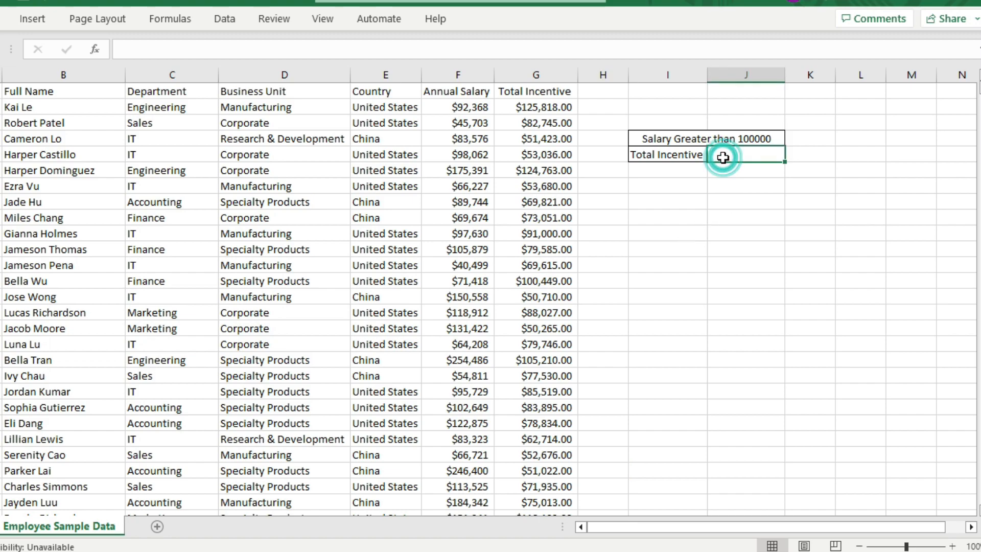
text(=sumi)
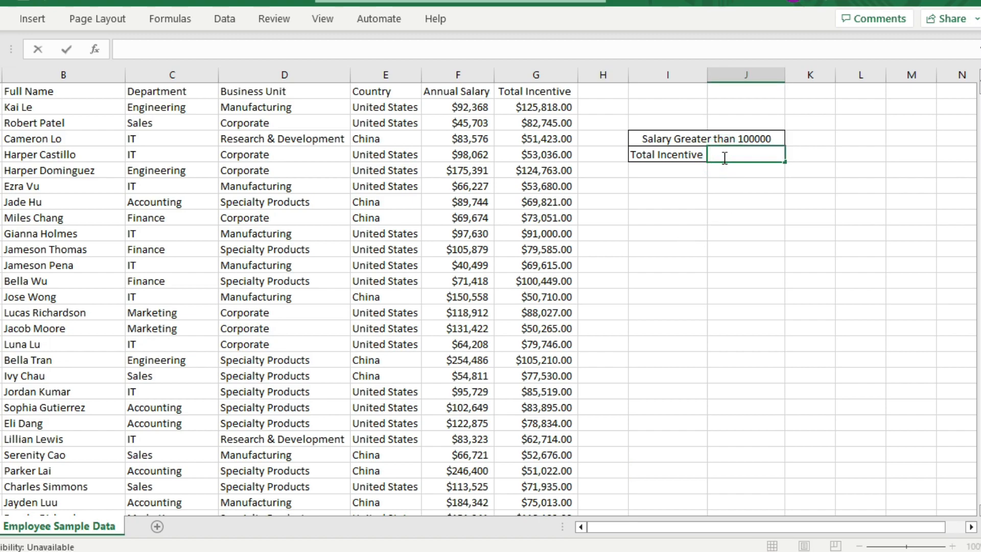
text(fs()
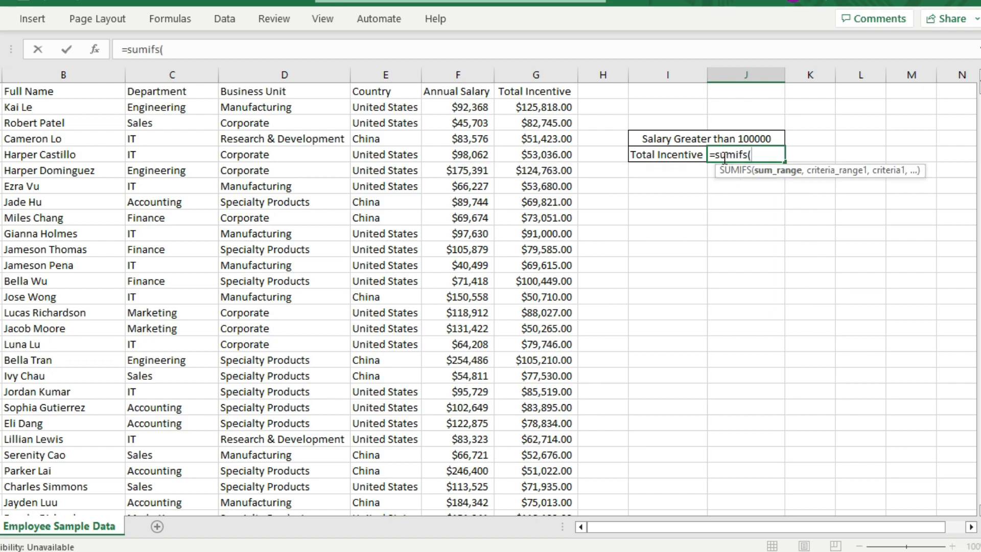
click(539, 102)
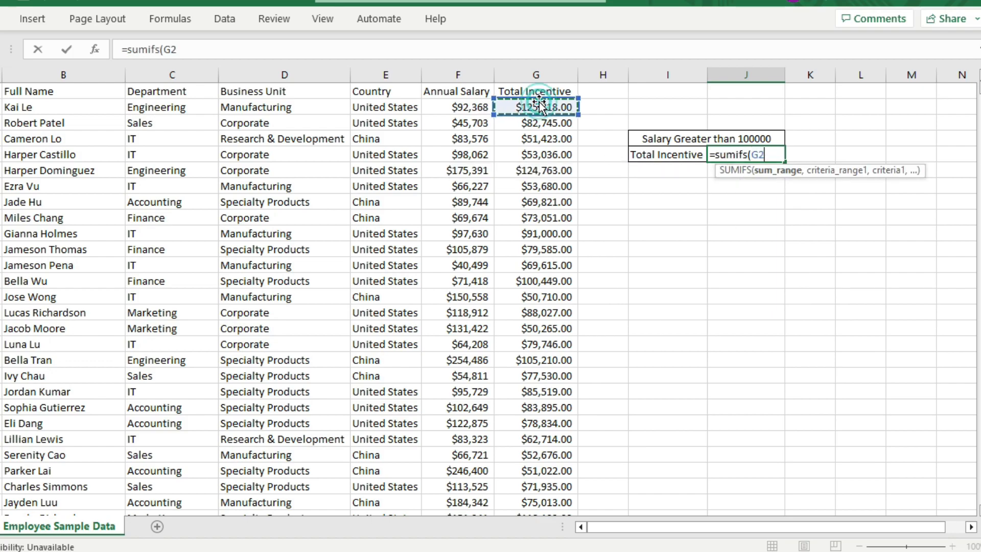
key(ctrl+shift+Down)
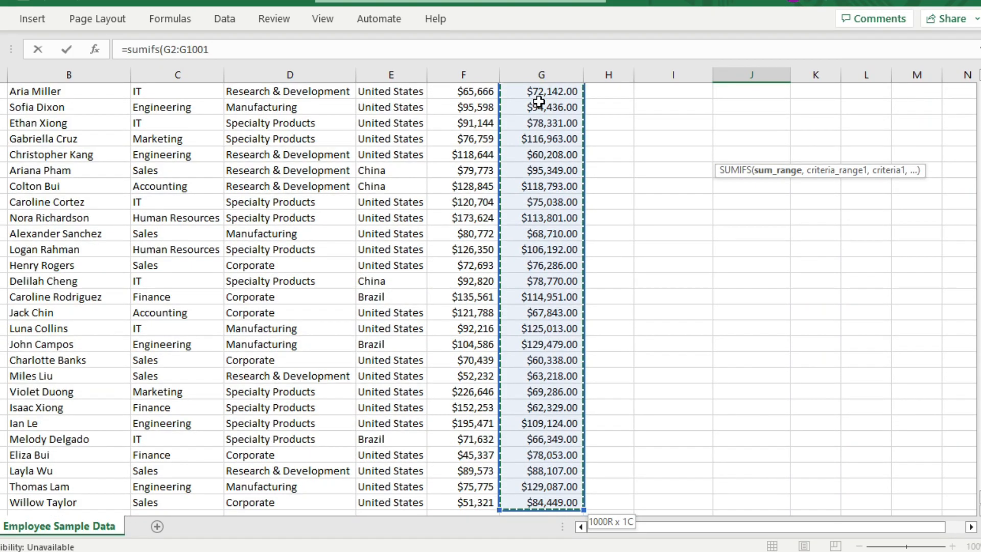
text(,)
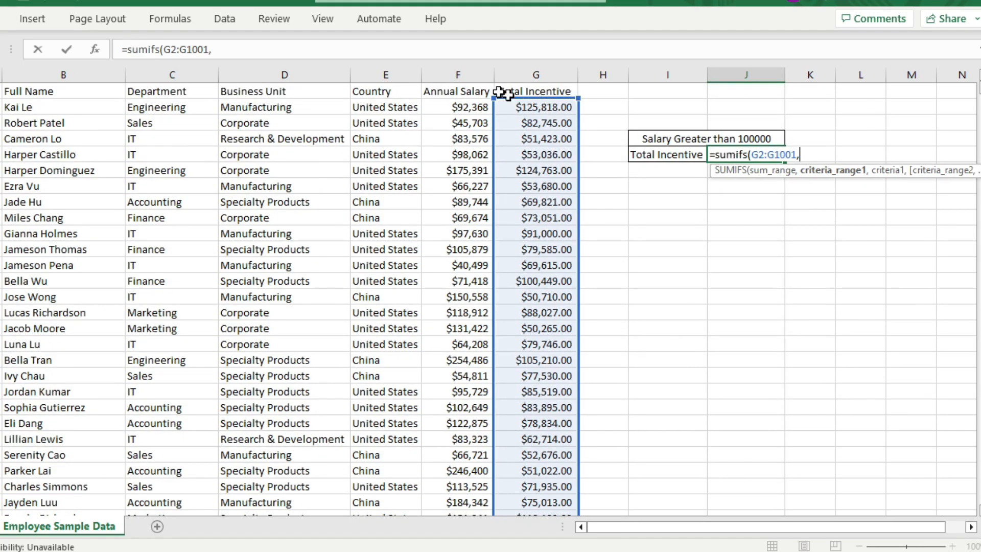
- Complete the J5 formula with the Annual Salary range F2:F1001 and the criterion ">100000"
click(469, 106)
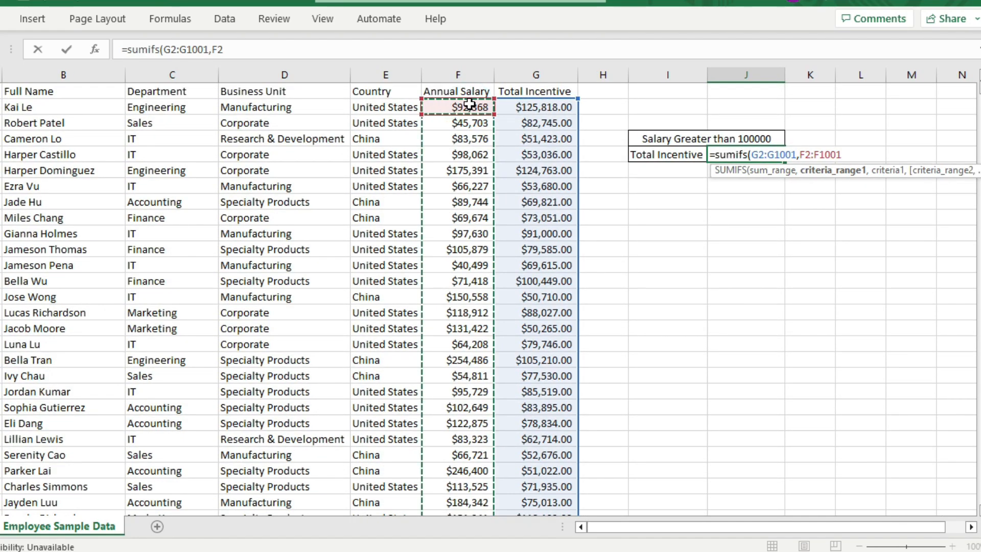
key(ctrl+shift+Down)
text(,)
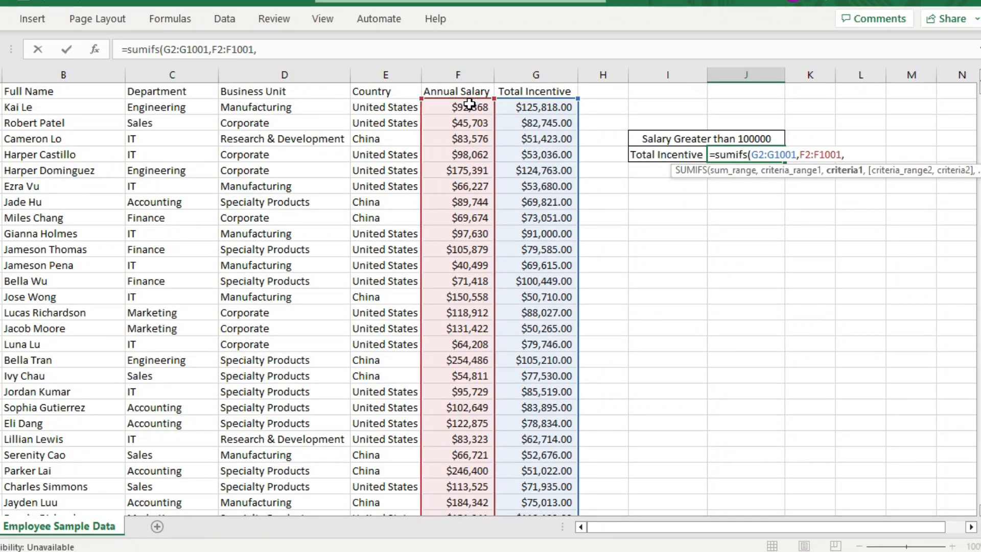
text(>100000)
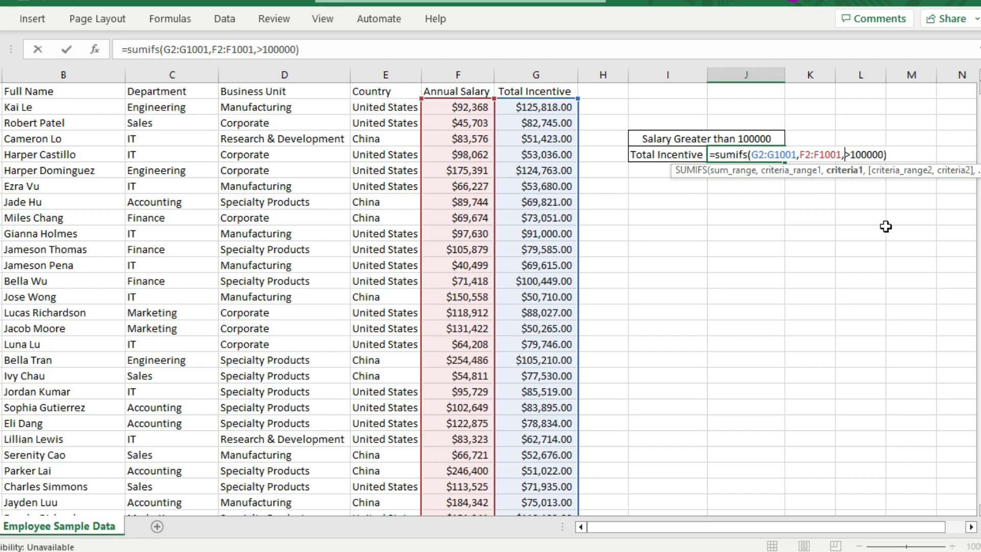
text(")
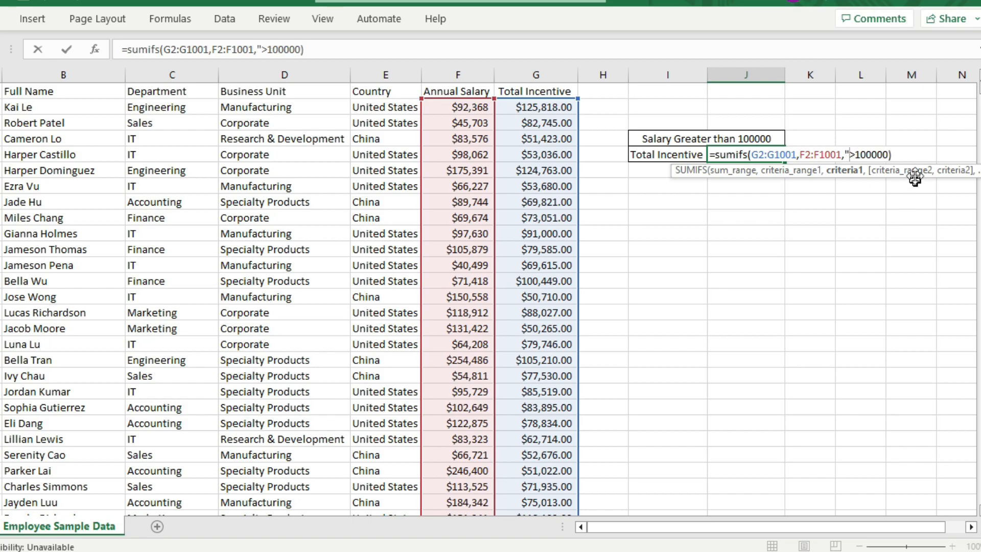
click(890, 154)
text(")
key(Return)
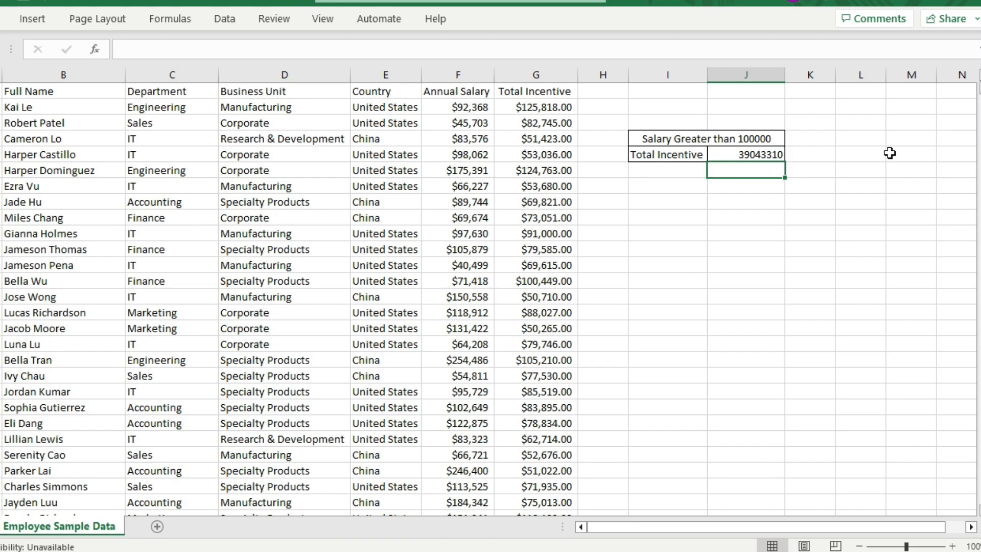
- Extend the SUMIFS formula in J5 with the Total Incentive range G2:G1001 and ">100000" as its second criteria pair
double_click(771, 155)
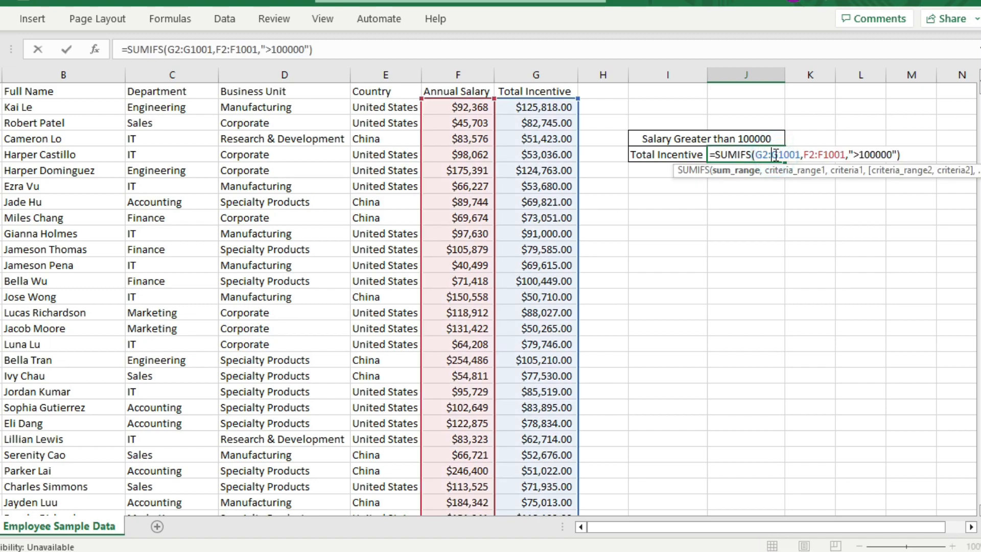
click(899, 153)
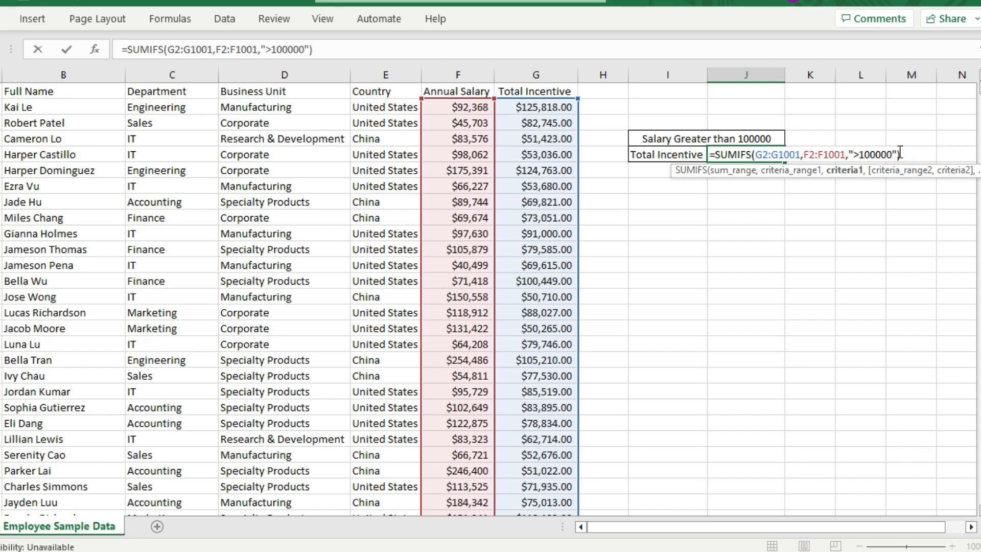
click(897, 152)
text(,)
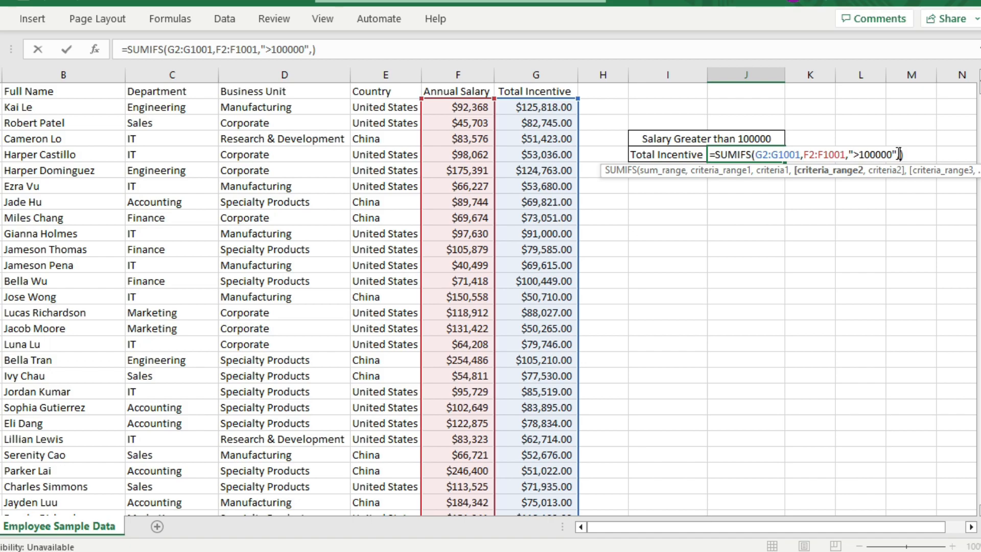
click(549, 107)
key(ctrl+shift+Down)
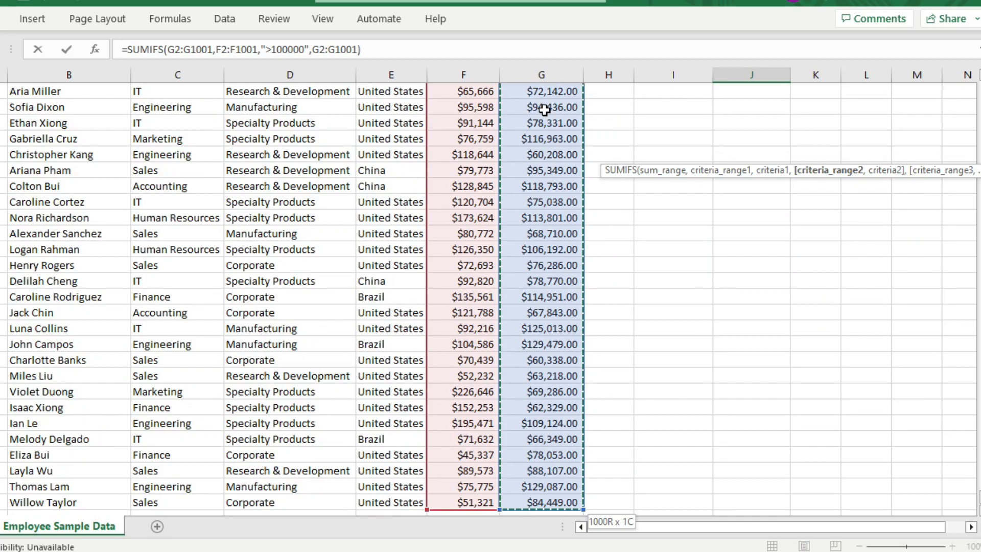
text(,)
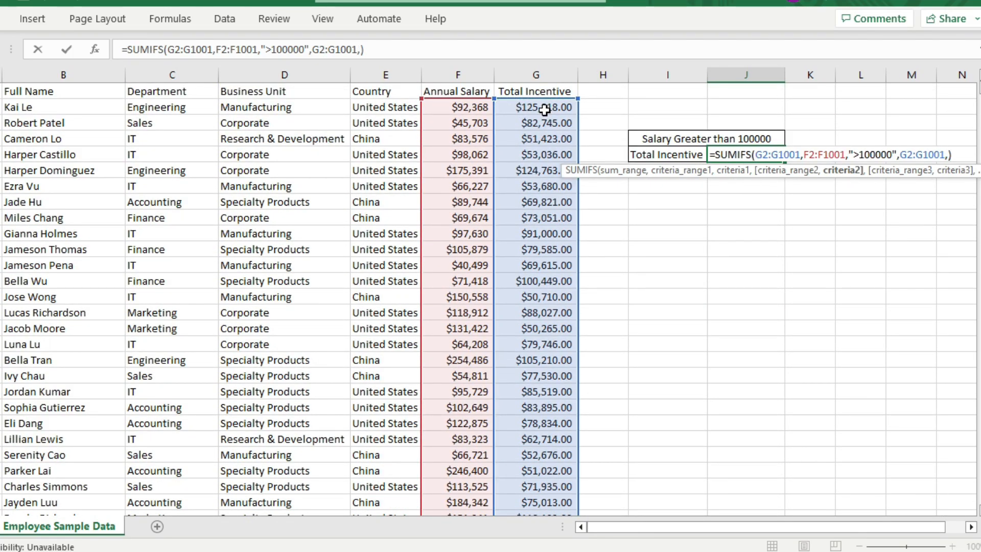
text(">100000")
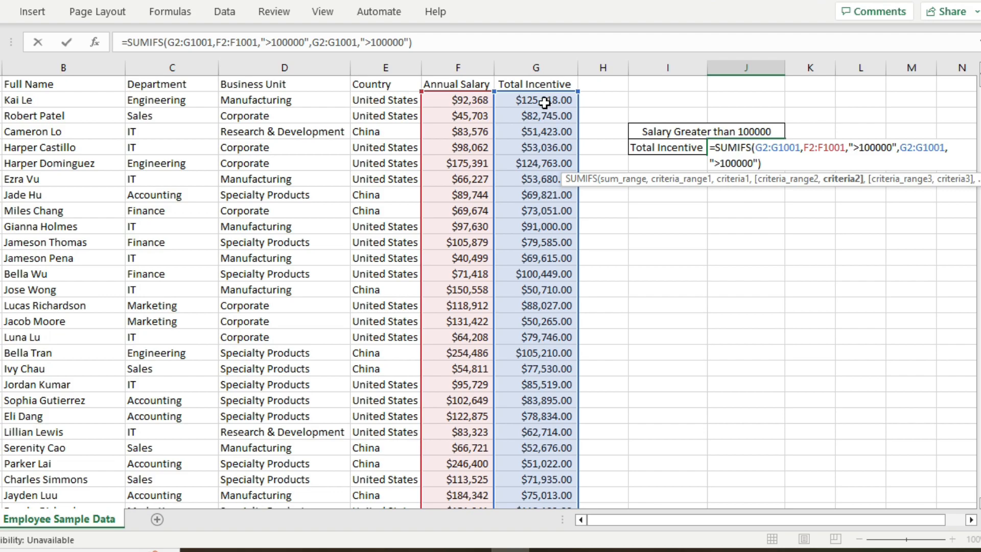
key(Return)
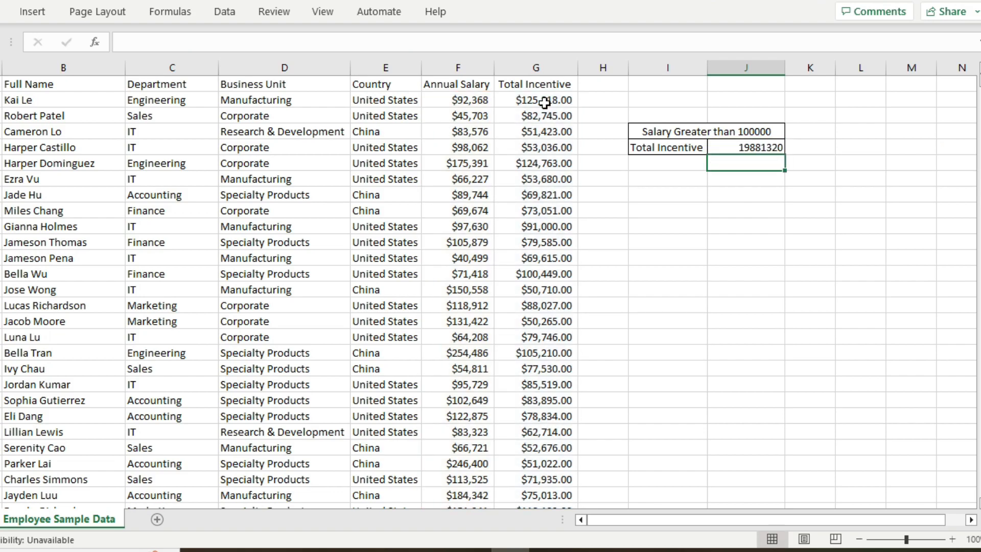
key(Up)
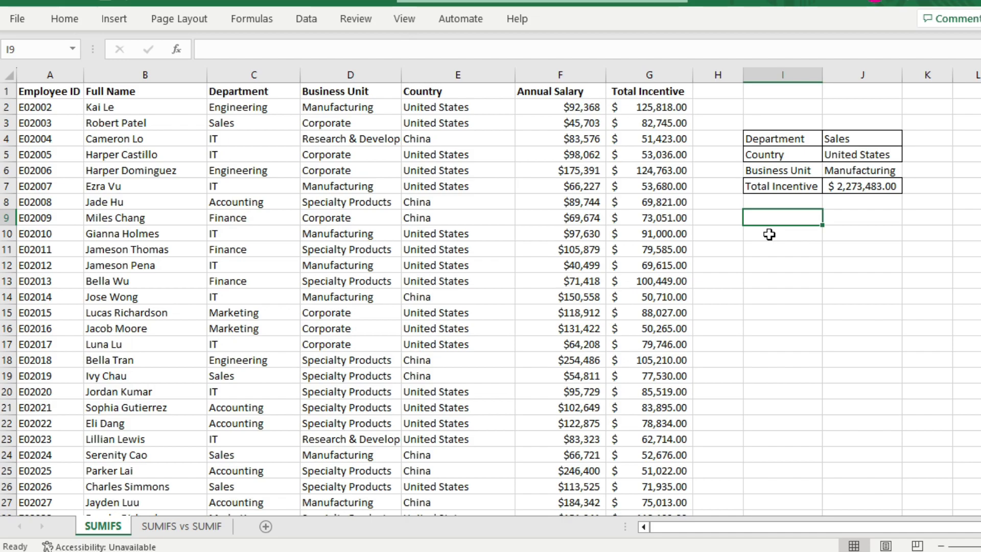
text(=)
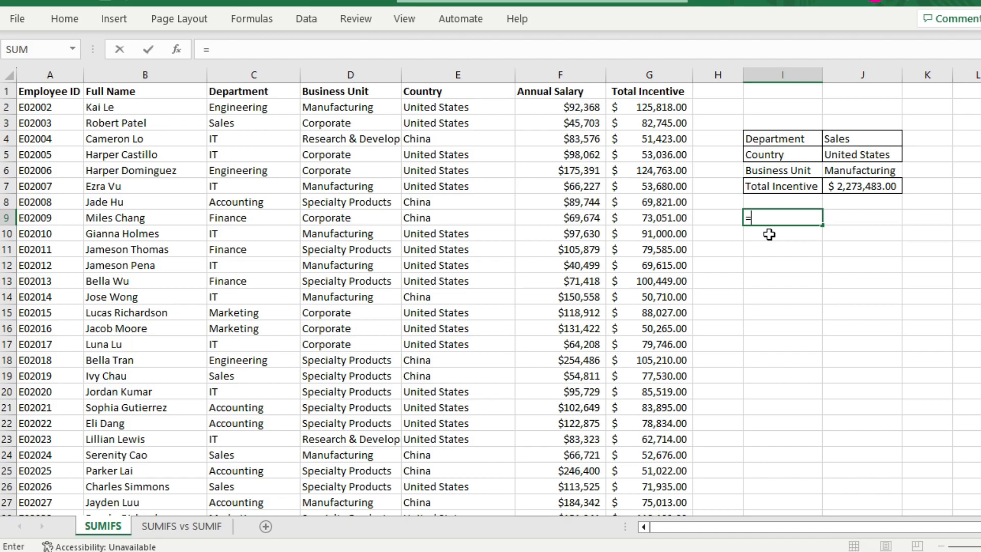
text(sumis)
key(BackSpace)
text(f()
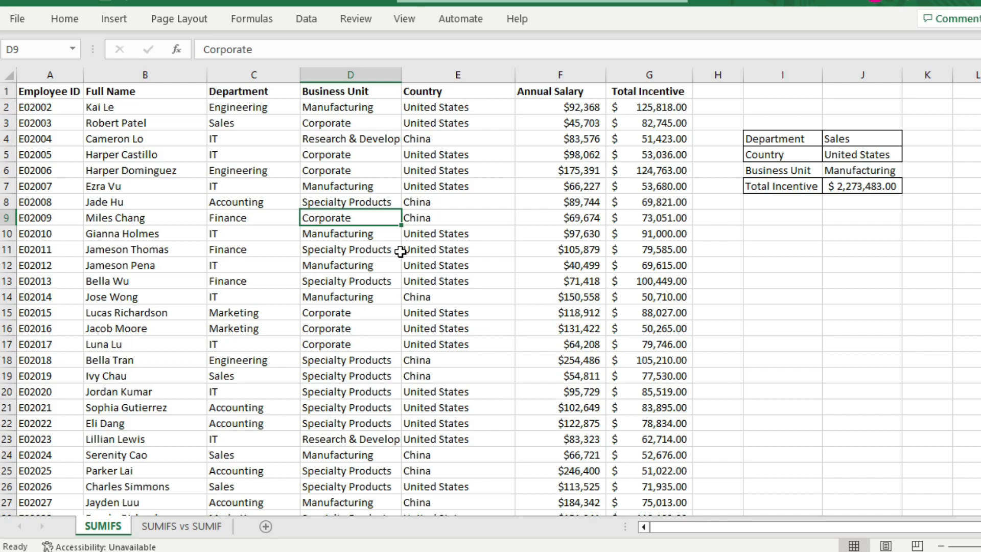
click(562, 265)
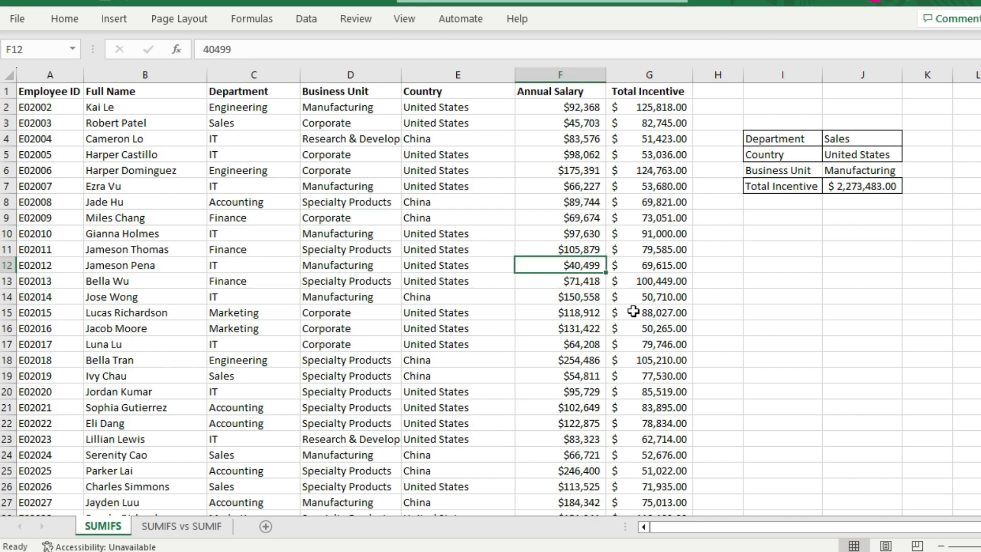